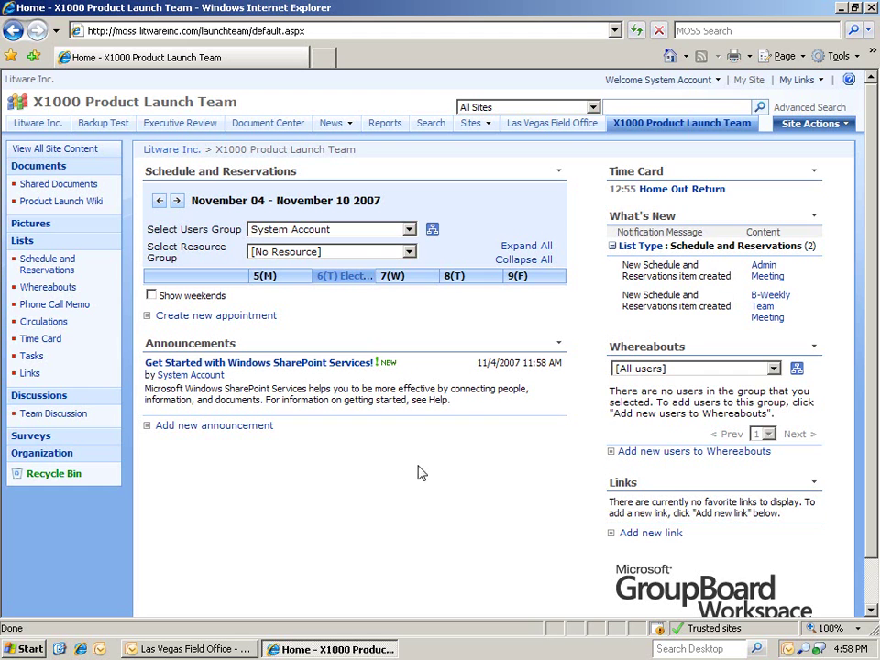
- Open the What's New list showing the two new Schedule and Reservations items
left_click(631, 223)
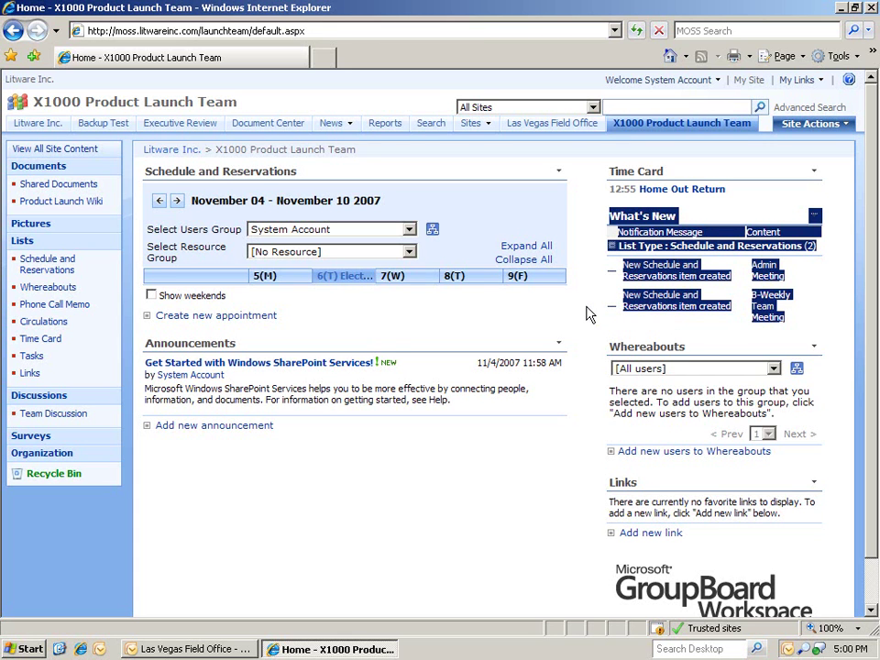
- Add the Product Launch Team group's three members to the Whereabouts list, each marked In
left_click(639, 352)
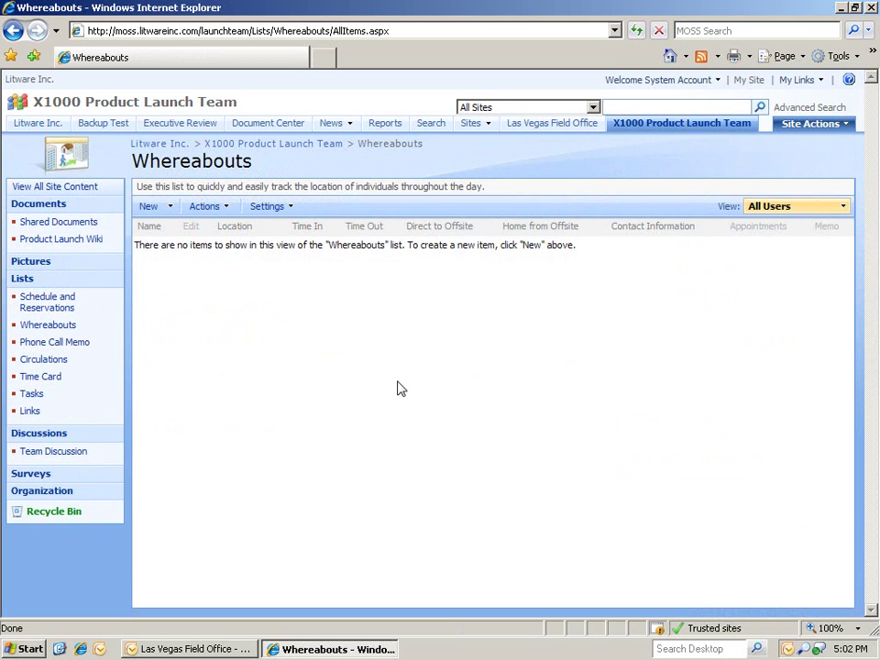
left_click(153, 210)
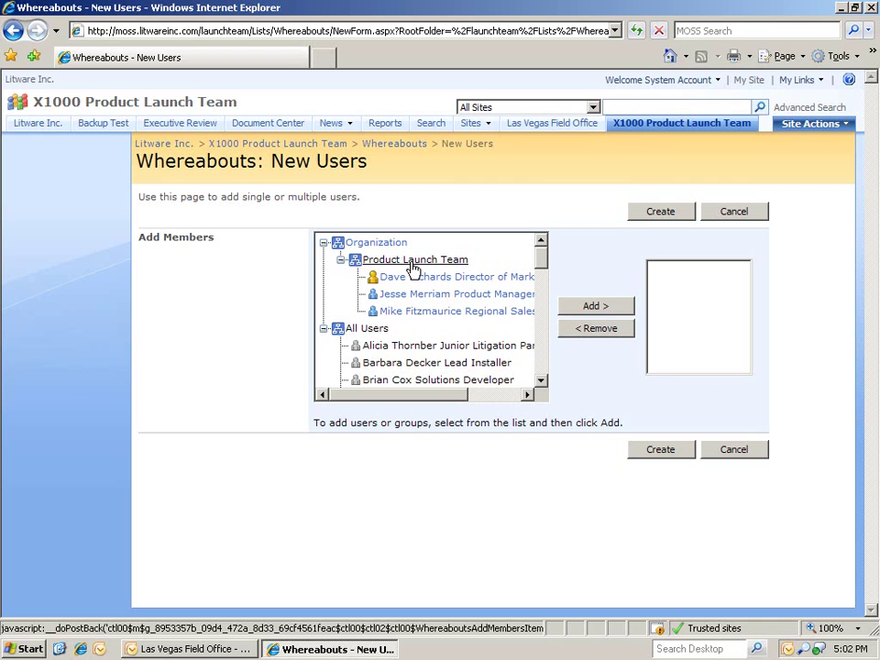
left_click(413, 262)
left_click(605, 307)
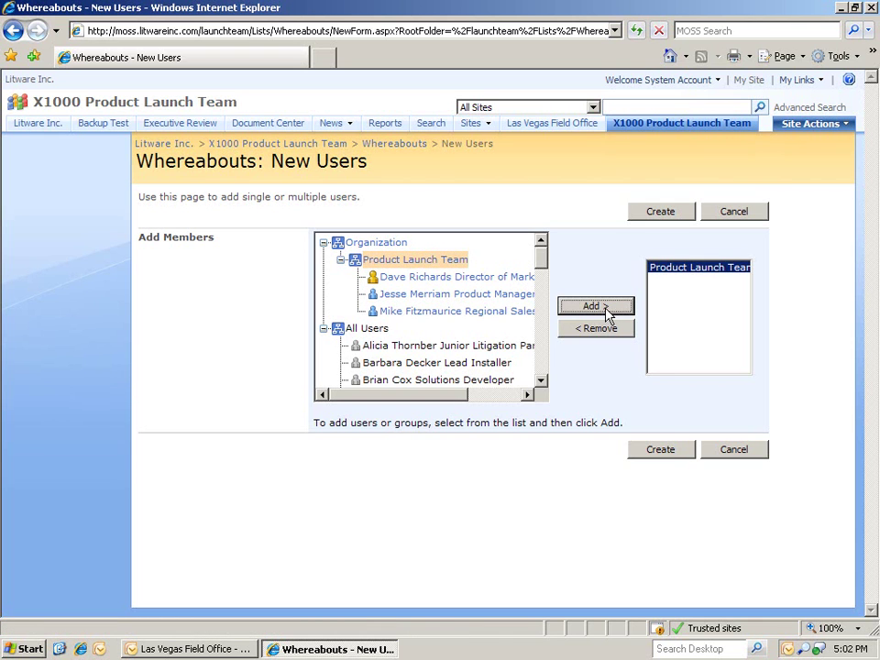
left_click(668, 451)
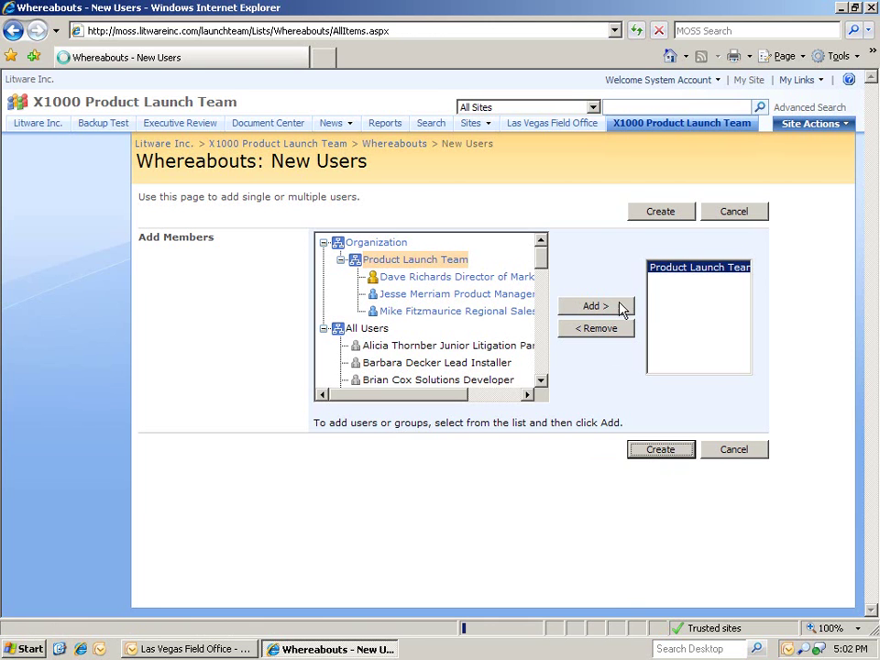
- On the home page, set the first member's Whereabouts location to the custom value 'Conference in Seattle'
left_click(674, 124)
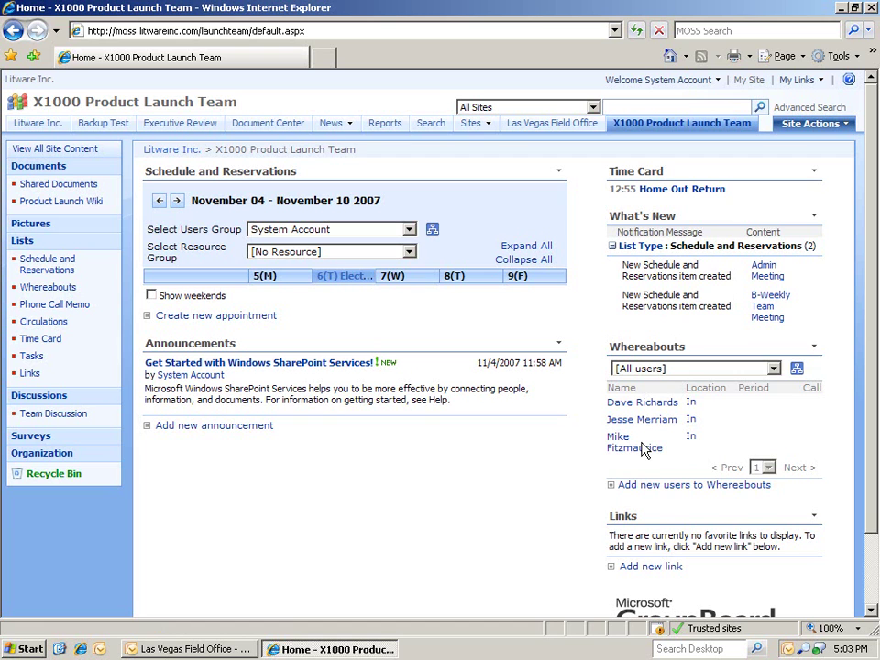
mouse_move(716, 405)
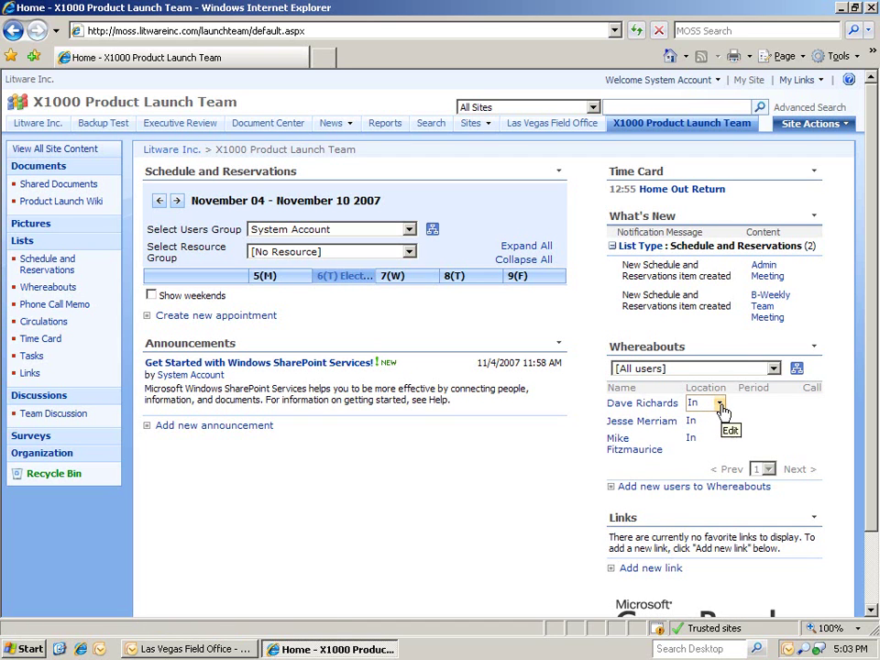
left_click(721, 405)
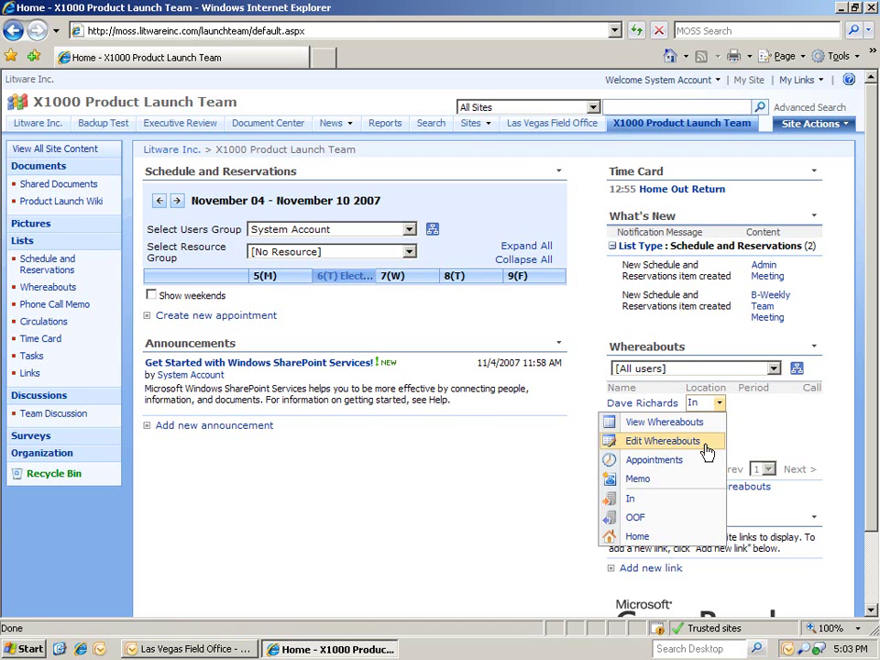
left_click(706, 443)
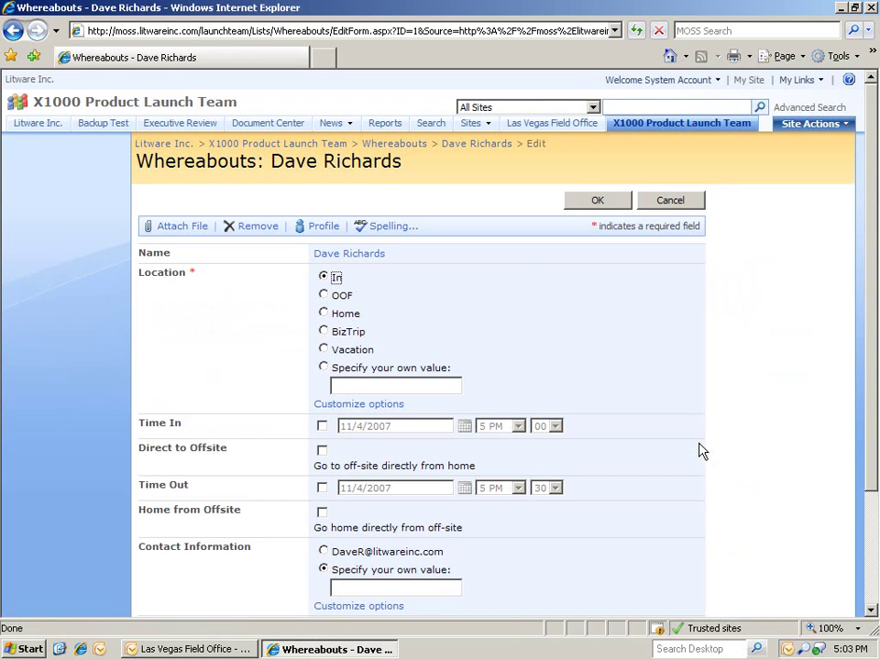
left_click(355, 386)
type("C")
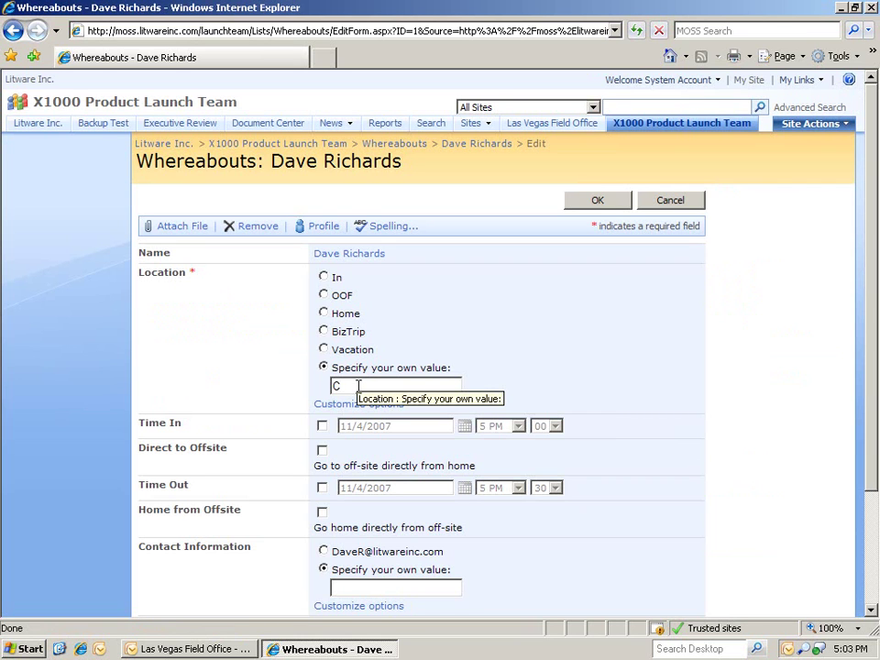
type("onference in Seattle")
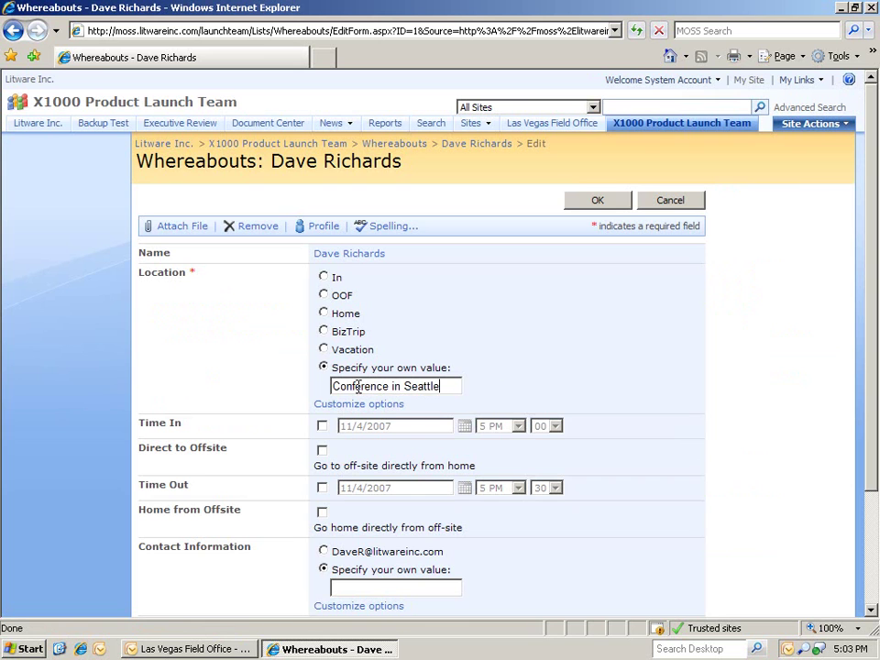
left_click(595, 204)
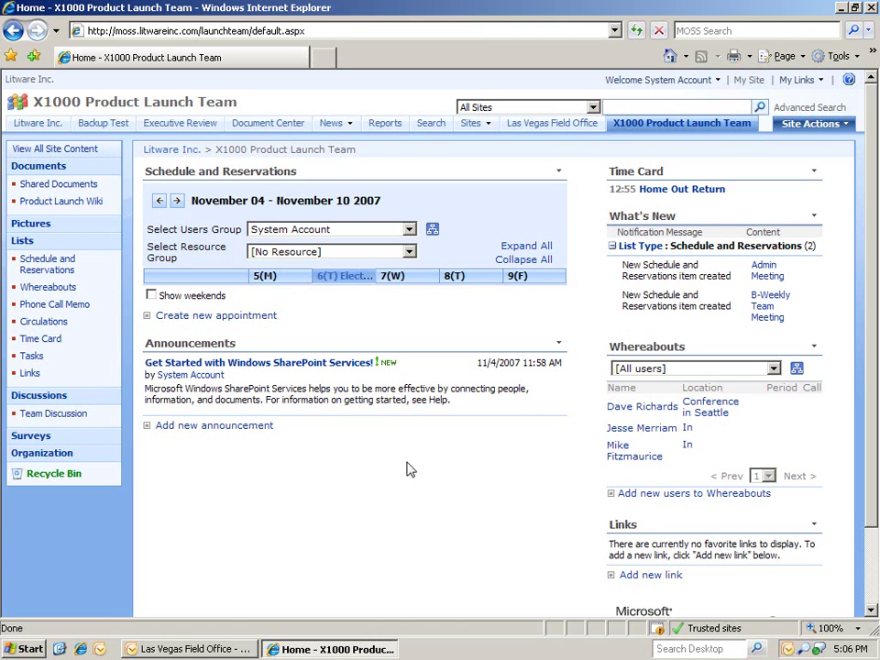
- Start a new phone call memo, entering the caller's name and adding the team member as recipient
left_click(79, 311)
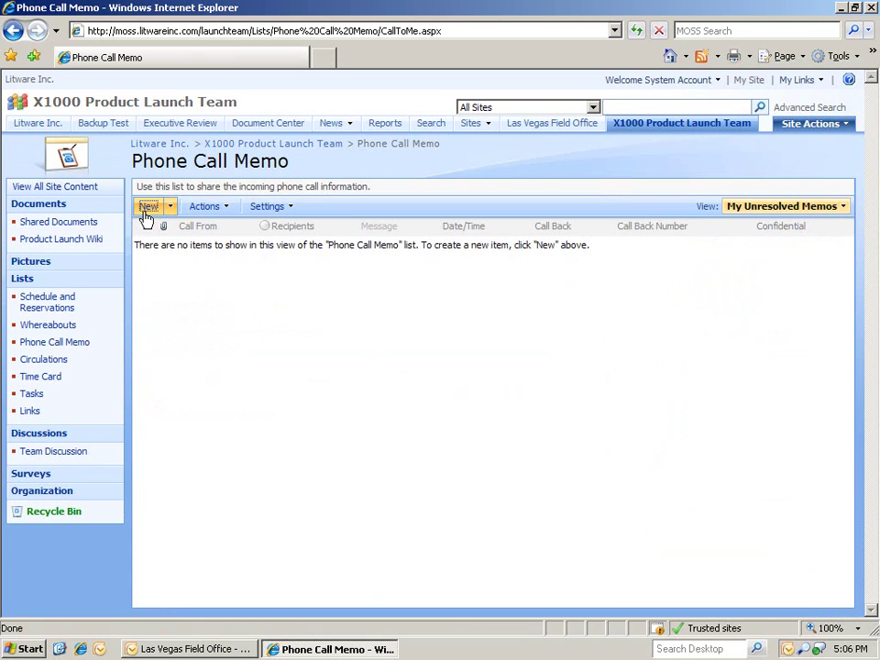
left_click(147, 209)
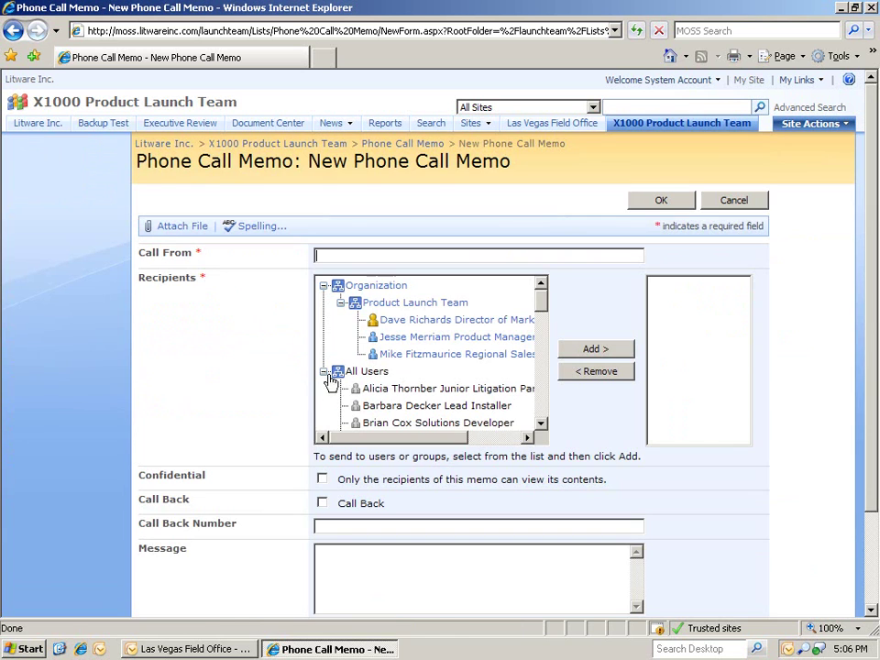
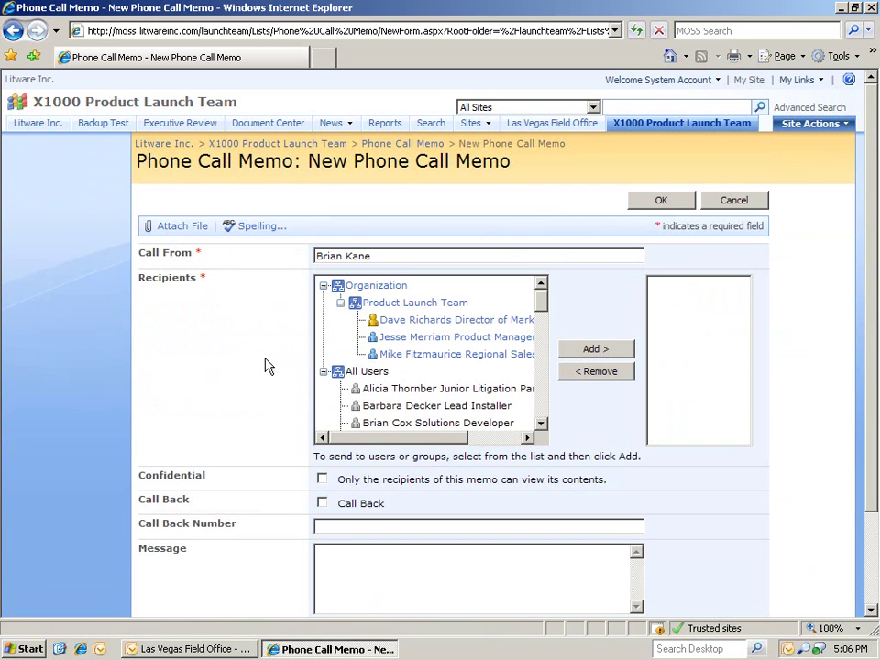
left_click(476, 322)
left_click(590, 353)
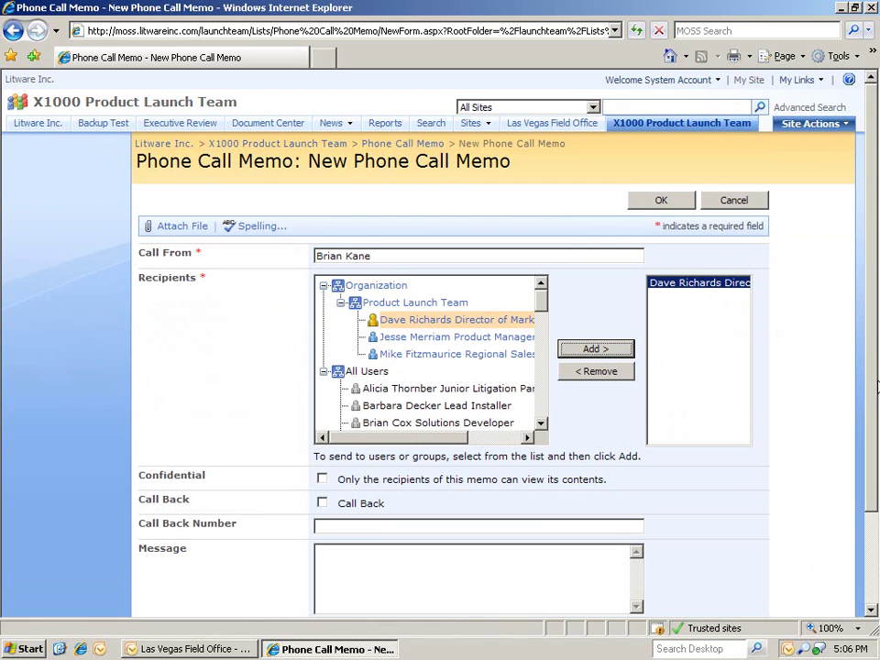
- Enter the call-back number and message 'Important information about SharePoint Services', then submit the memo
scroll(538, 454, "down", 3)
left_click(490, 413)
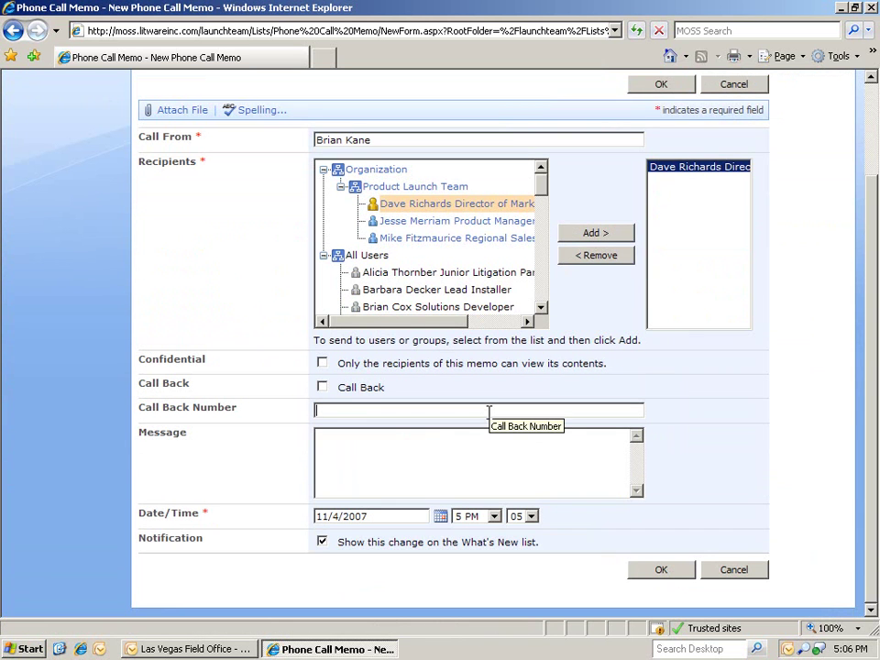
type("555-555-5555")
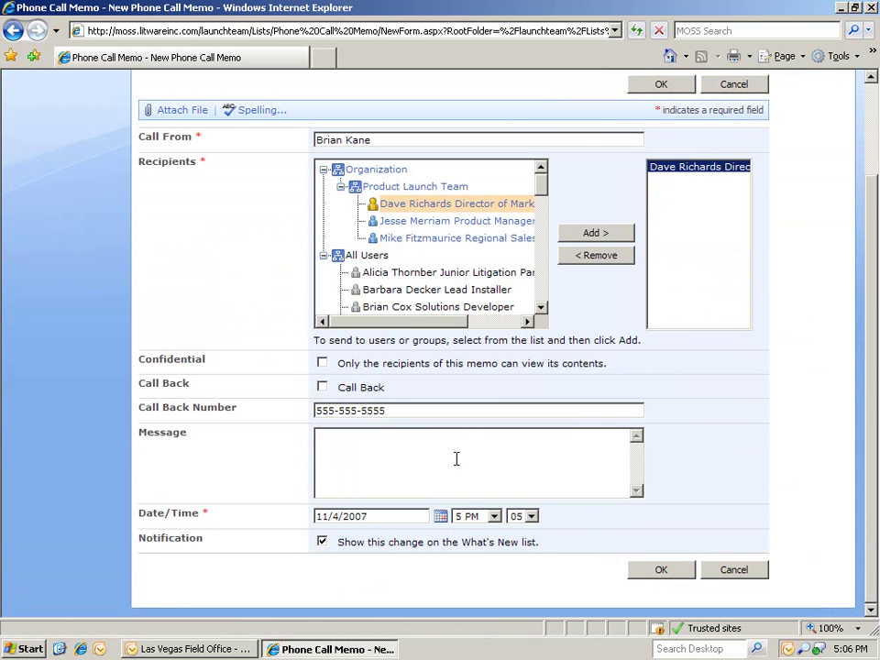
left_click(460, 459)
type("Important information")
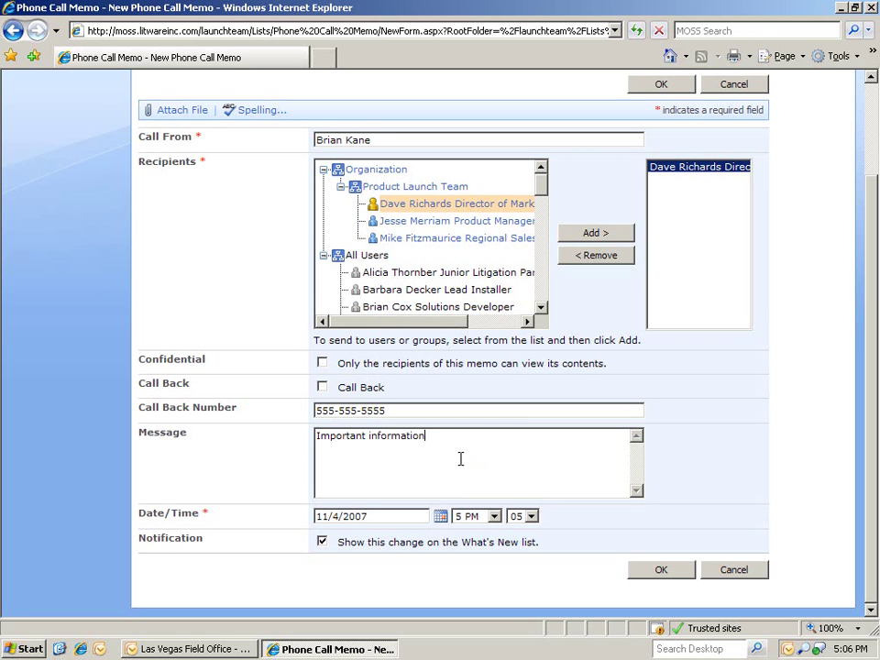
type(" about SharePoint Services")
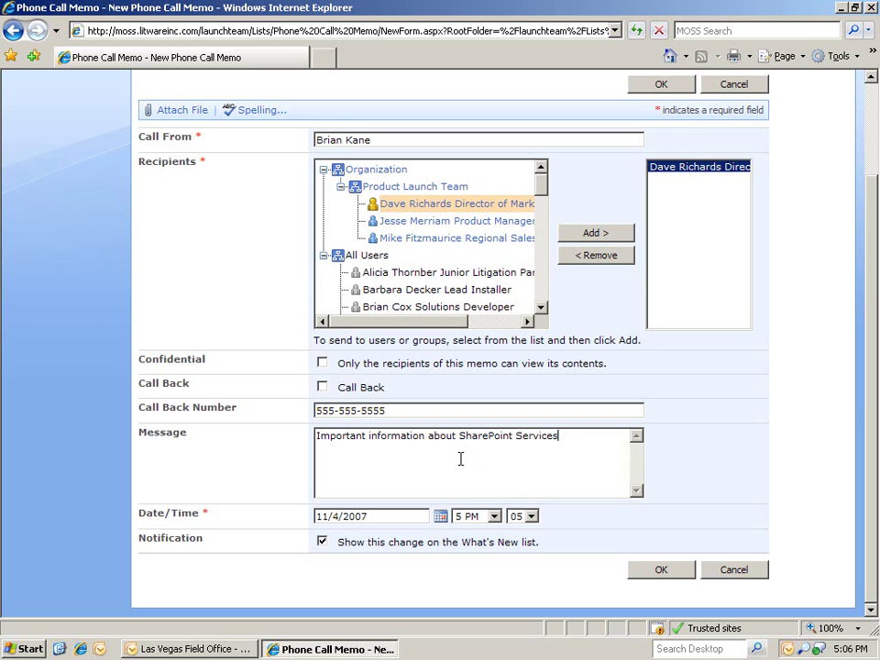
left_click(661, 573)
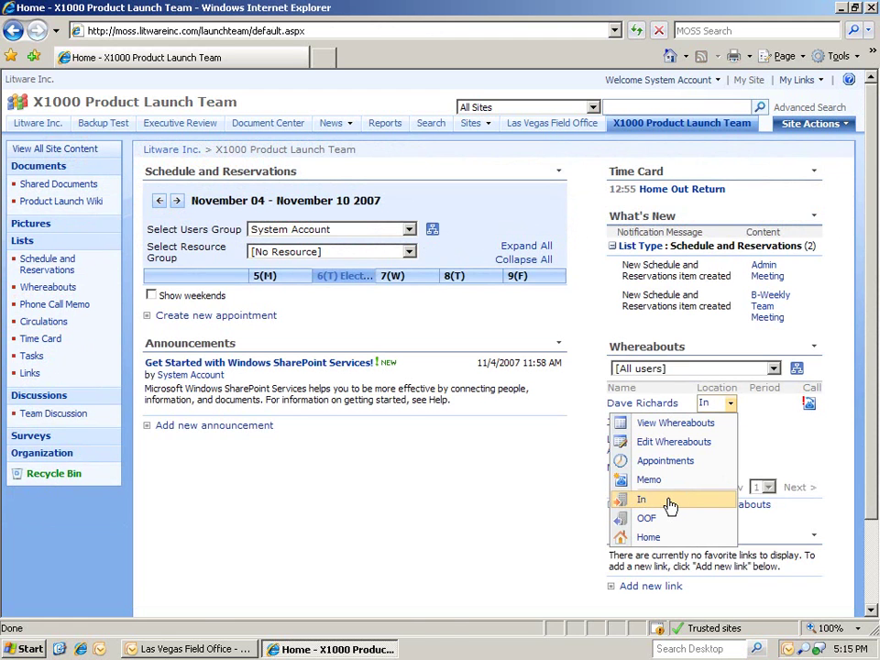
- Set the member's Whereabouts location back to In
left_click(671, 502)
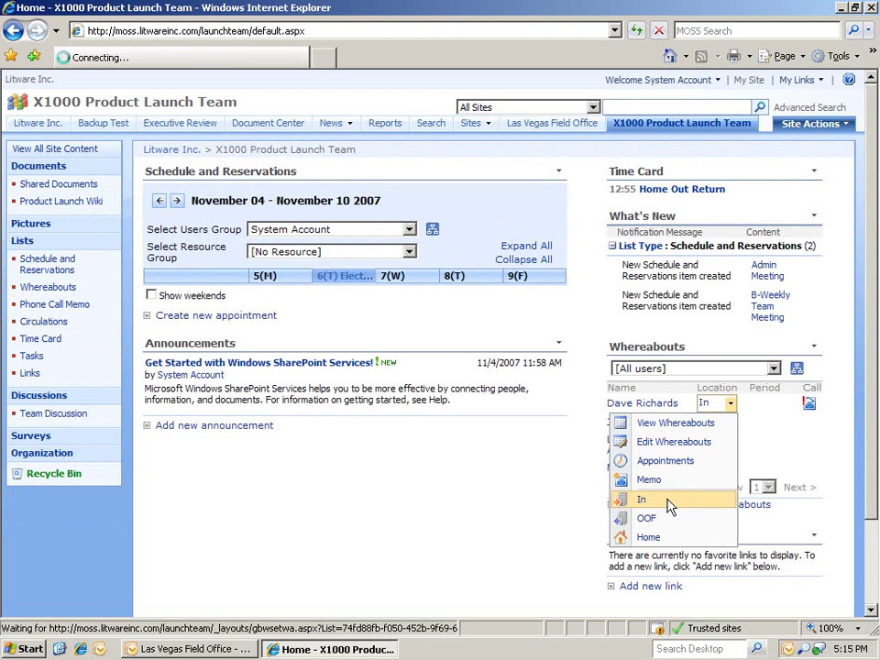
left_click(810, 405)
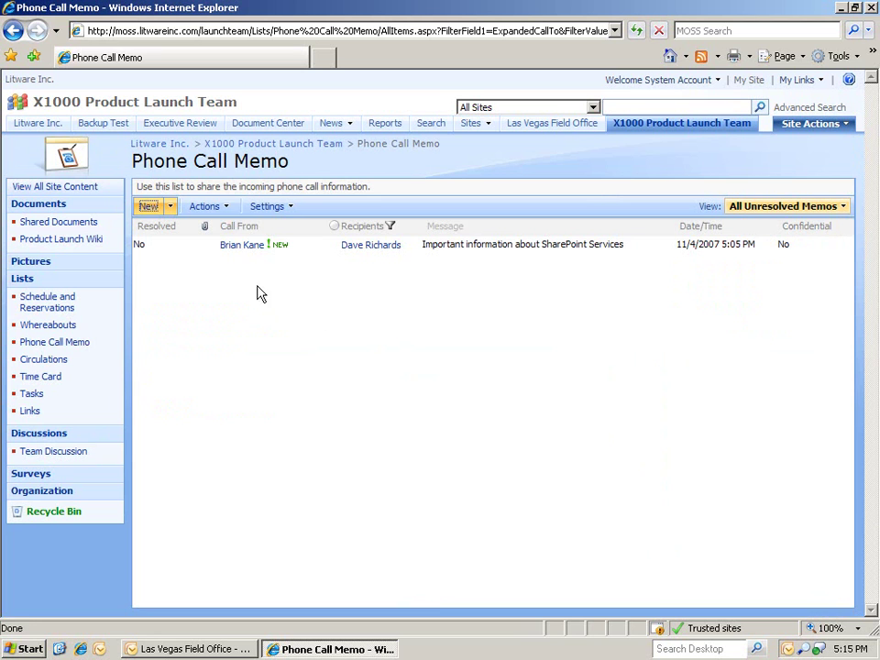
left_click(231, 215)
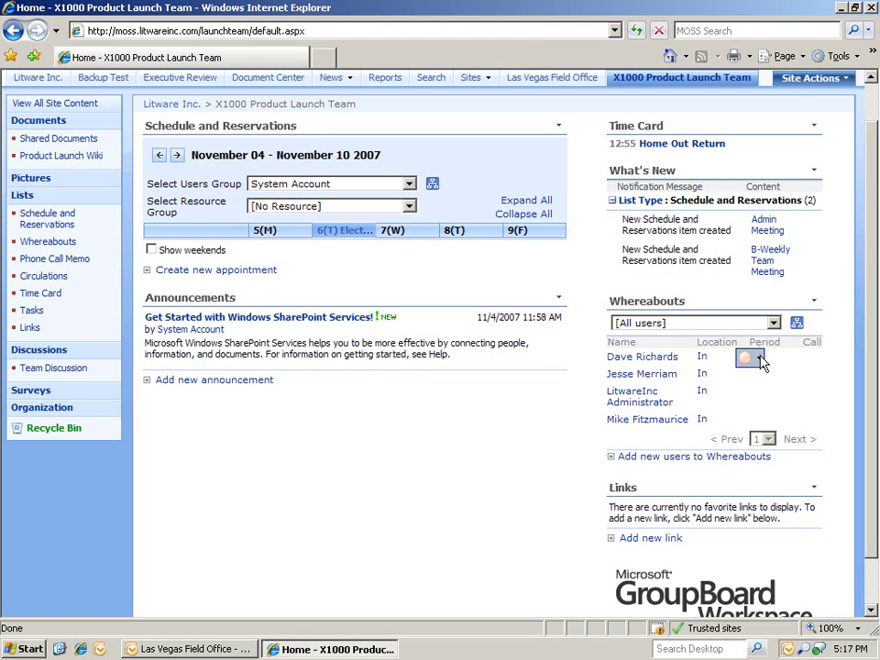
- Show the contact menu for the first member listed in Whereabouts
left_click(759, 359)
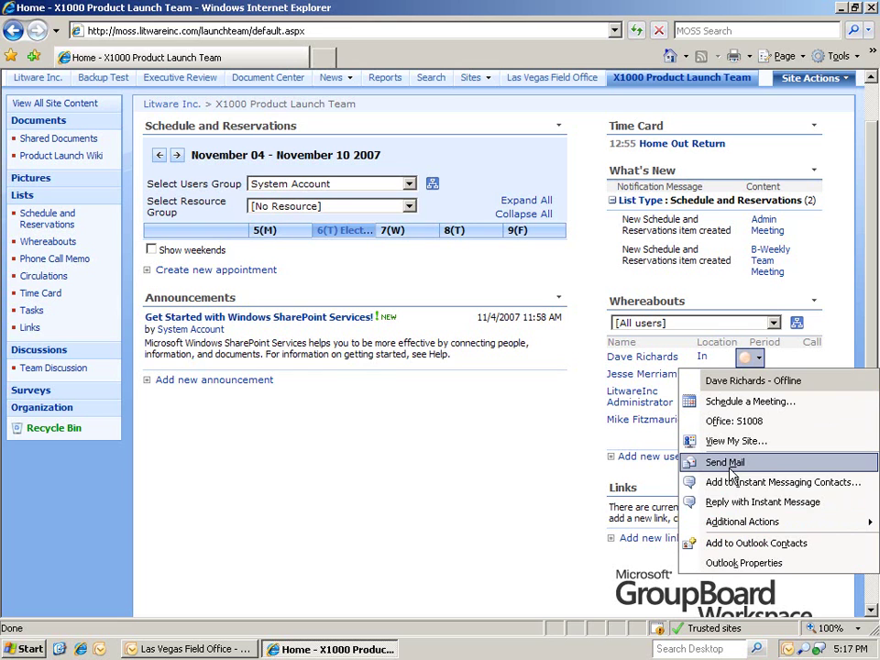
- Send the colleague an instant message welcoming them back in the office
left_click(732, 502)
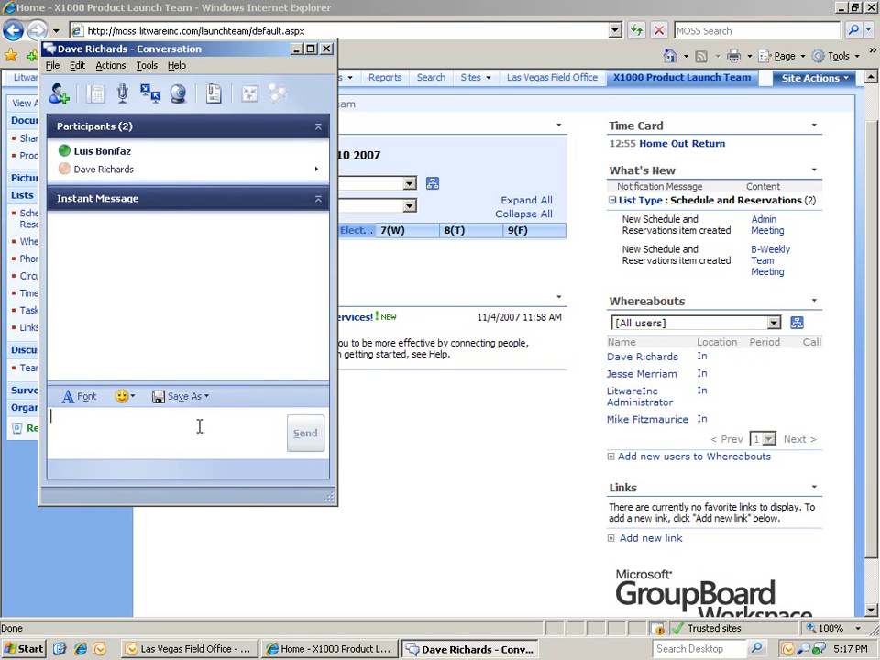
type("Hi Dave,")
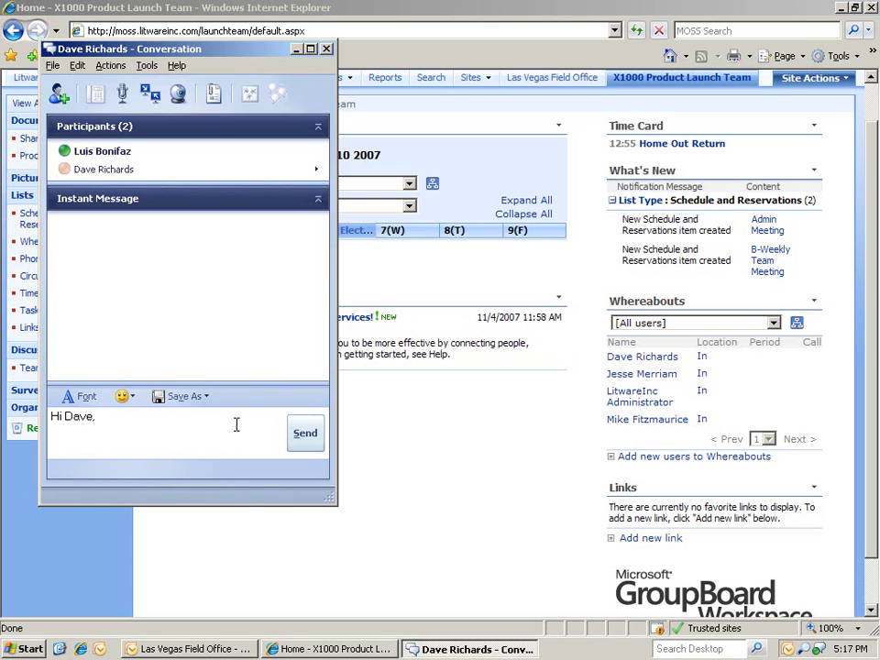
type(" glad you're back in the office!")
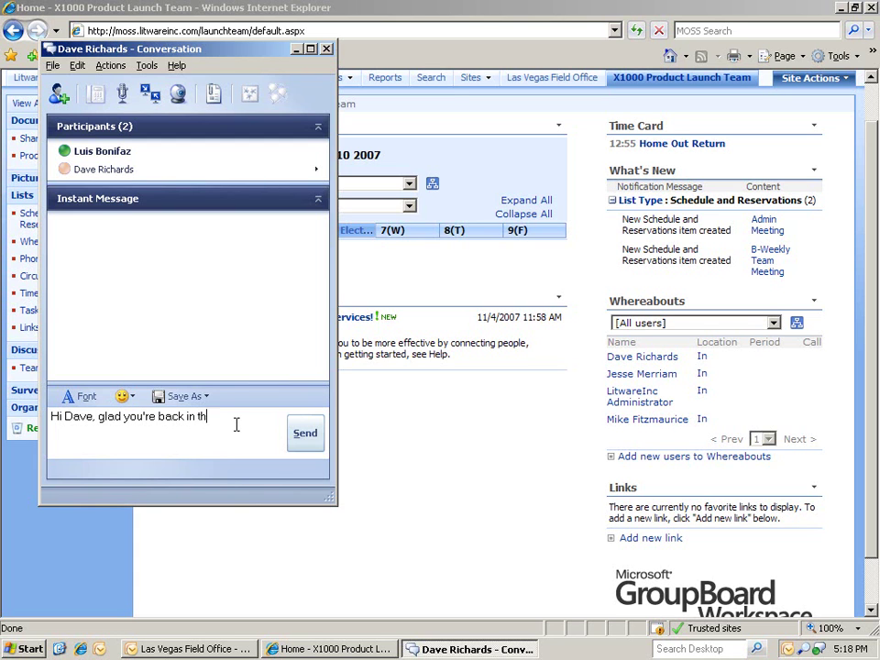
left_click(300, 432)
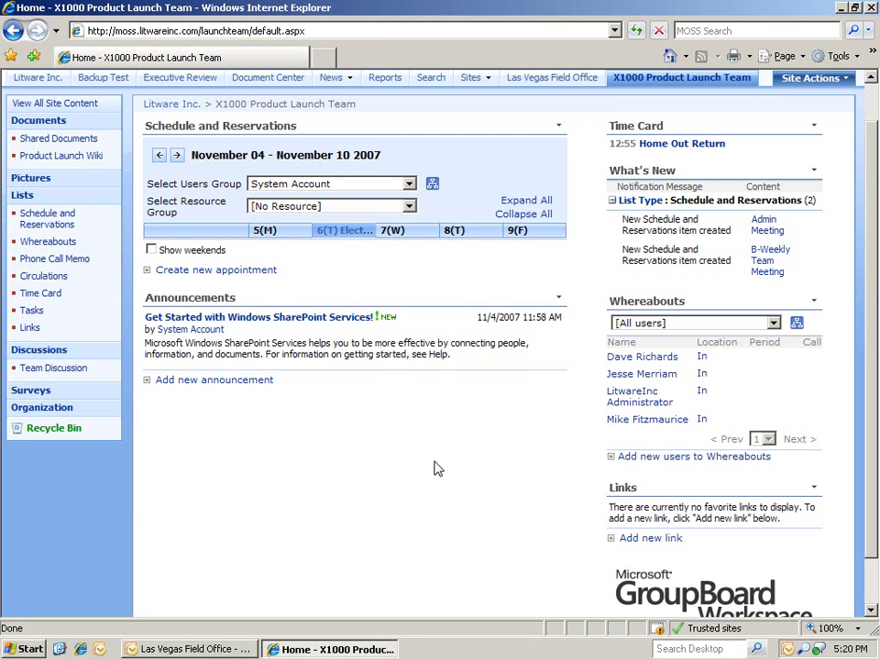
- Clock out at 17:20 and view the November 2007 Time Card list across its columns
left_click(679, 146)
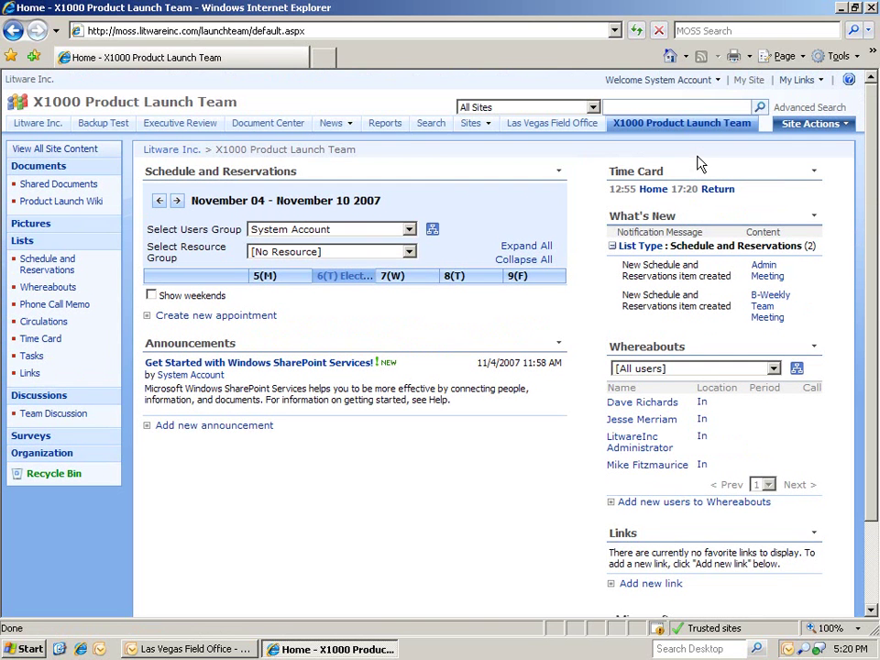
left_click(706, 174)
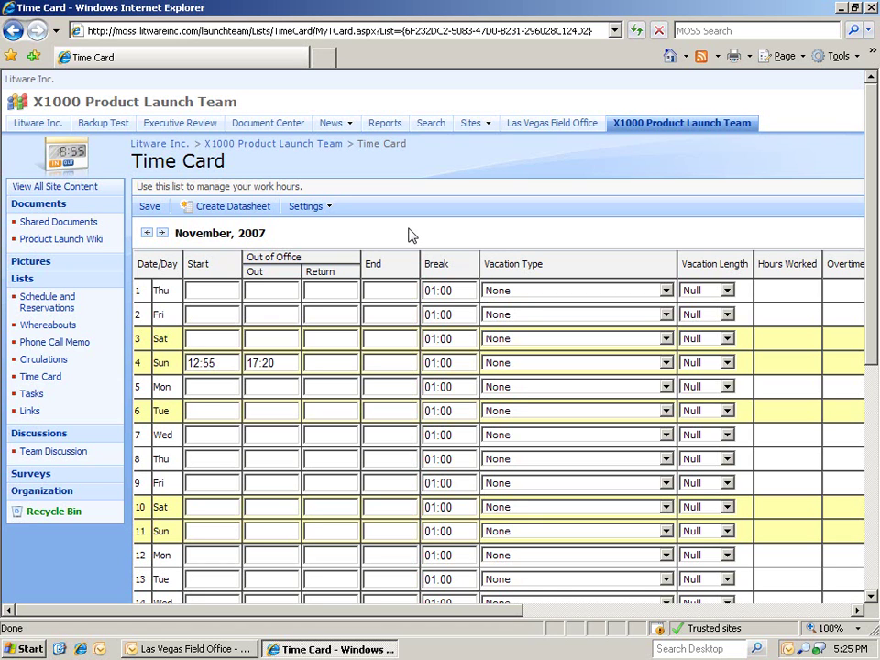
left_click(561, 610)
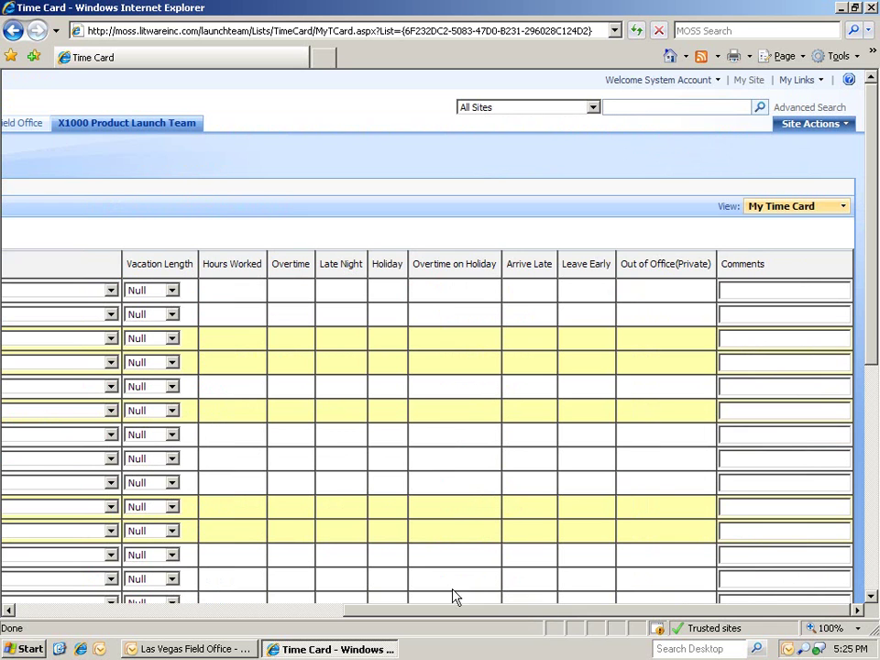
left_click(71, 610)
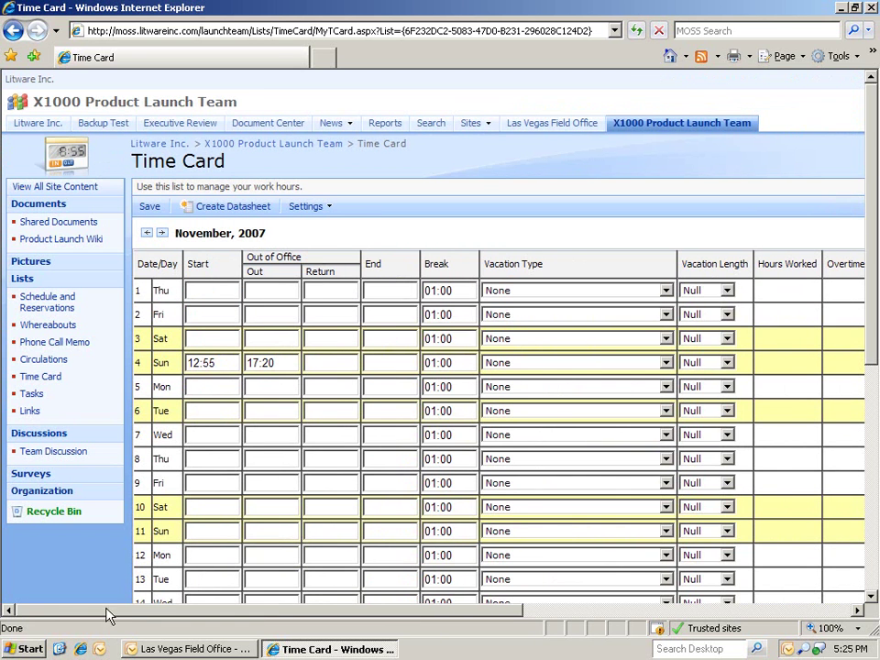
- Switch the Time Card to datasheet view and review the Export to Spreadsheet option without exporting
left_click(237, 217)
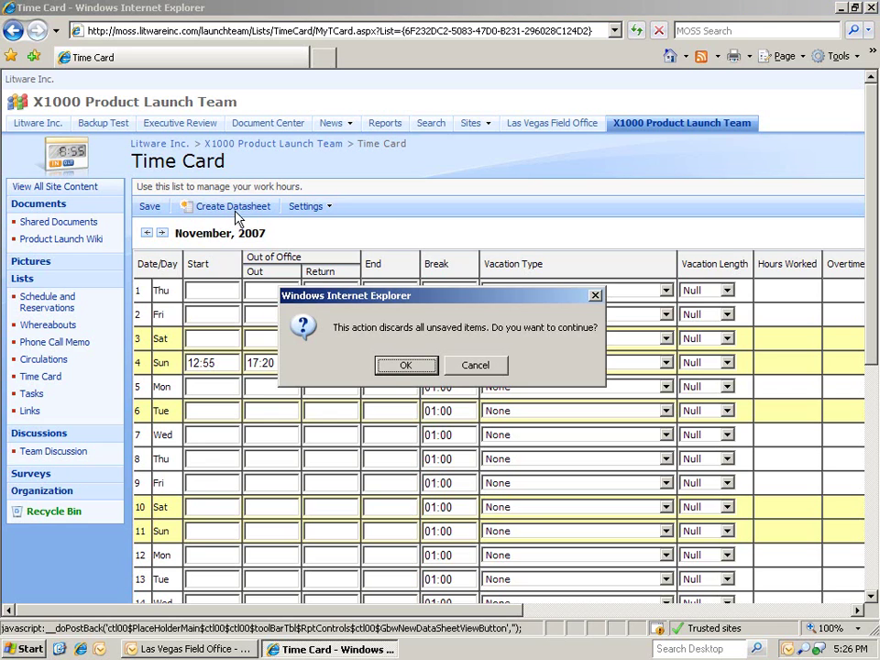
left_click(402, 366)
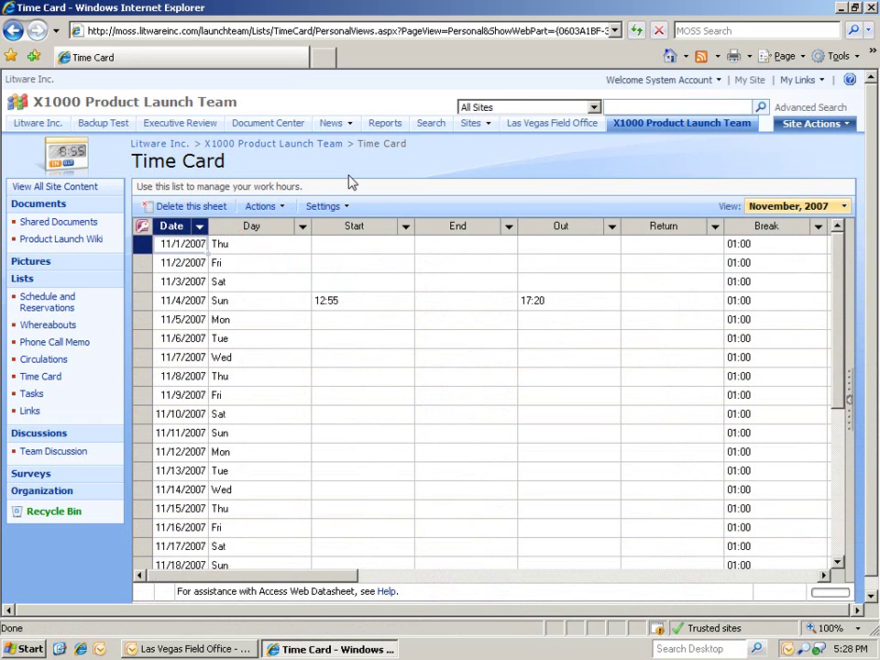
left_click(275, 209)
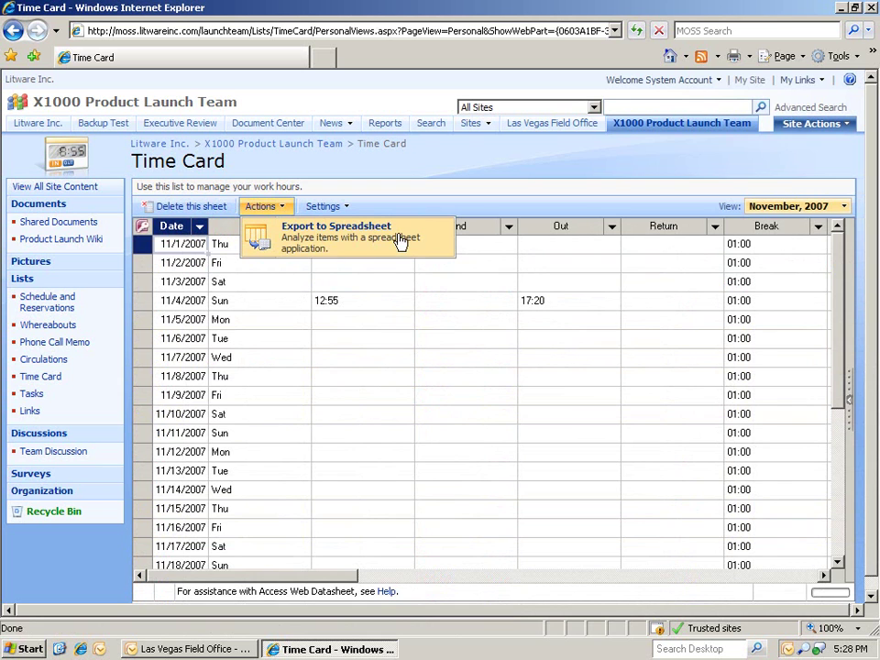
left_click(427, 174)
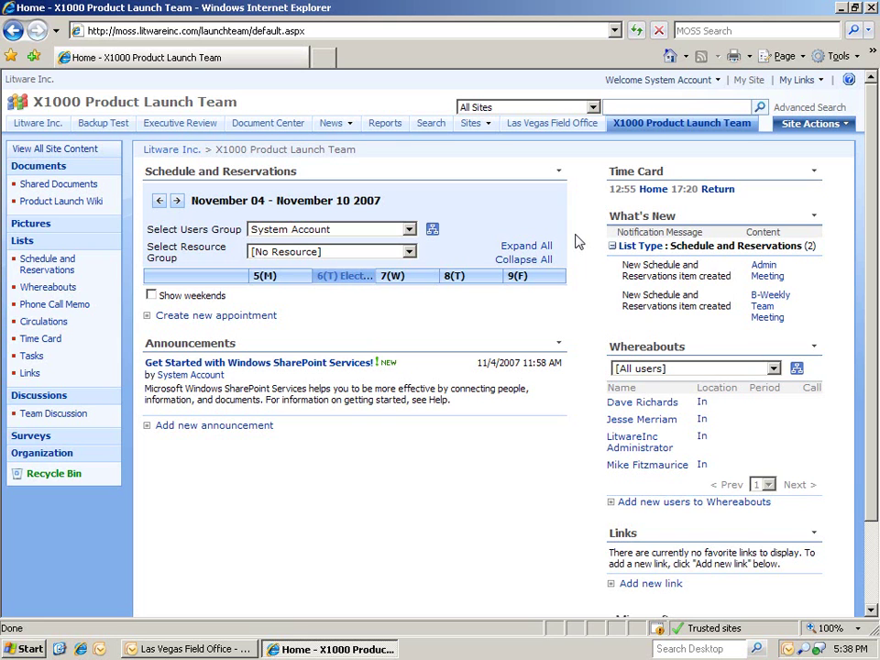
- Begin a new Survey list via Site Actions > Create
left_click(804, 125)
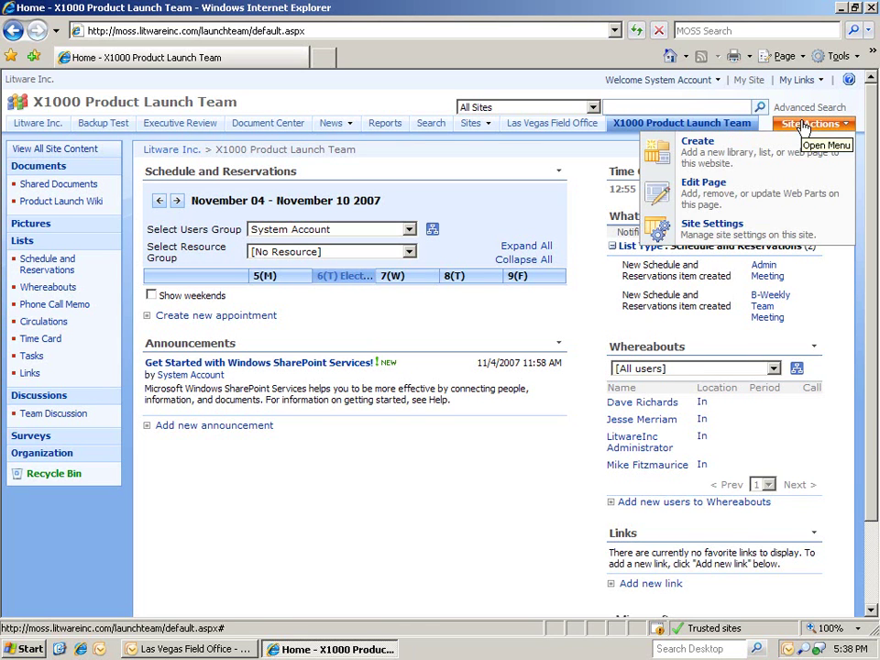
left_click(734, 162)
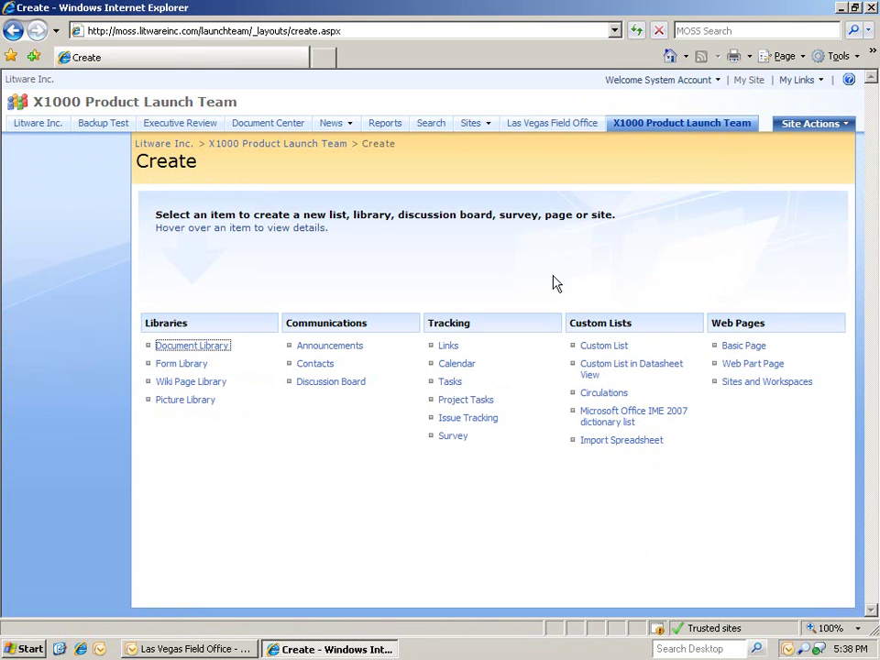
left_click(453, 442)
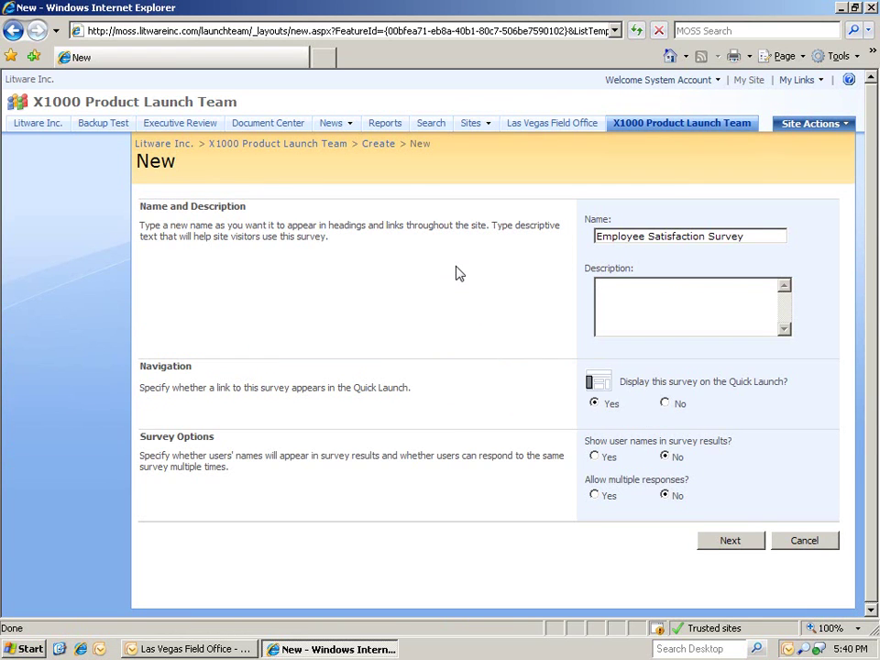
- Submit the Employee Satisfaction Survey's name and options to continue to its questions
left_click(721, 551)
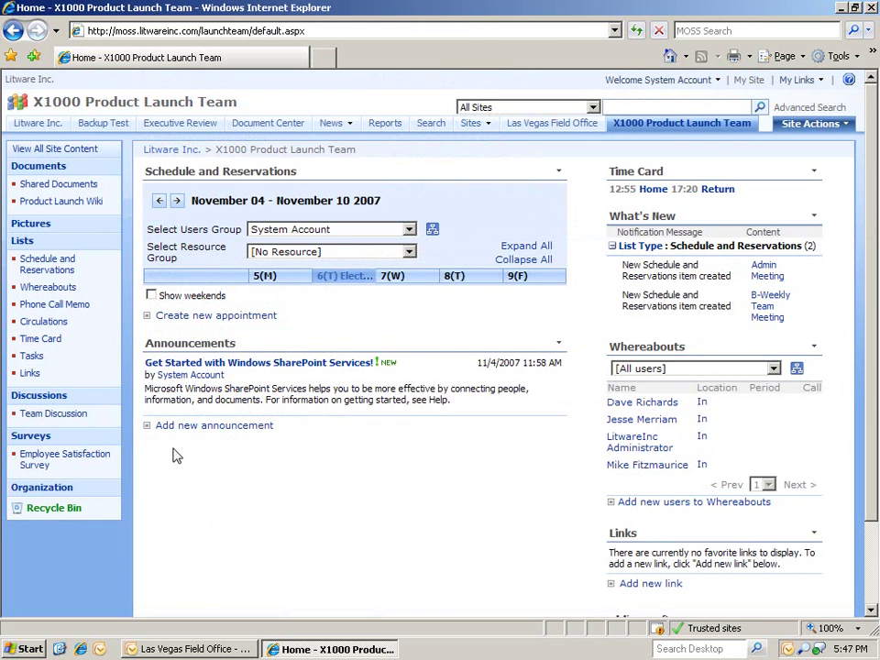
- Open the Employee Satisfaction Survey from Quick Launch and start a new response
left_click(92, 460)
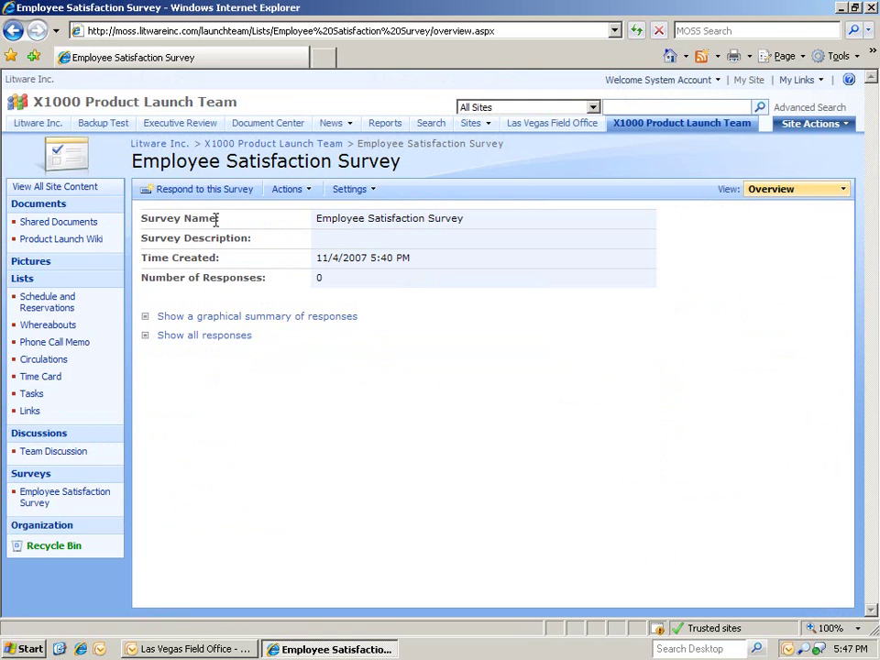
left_click(214, 189)
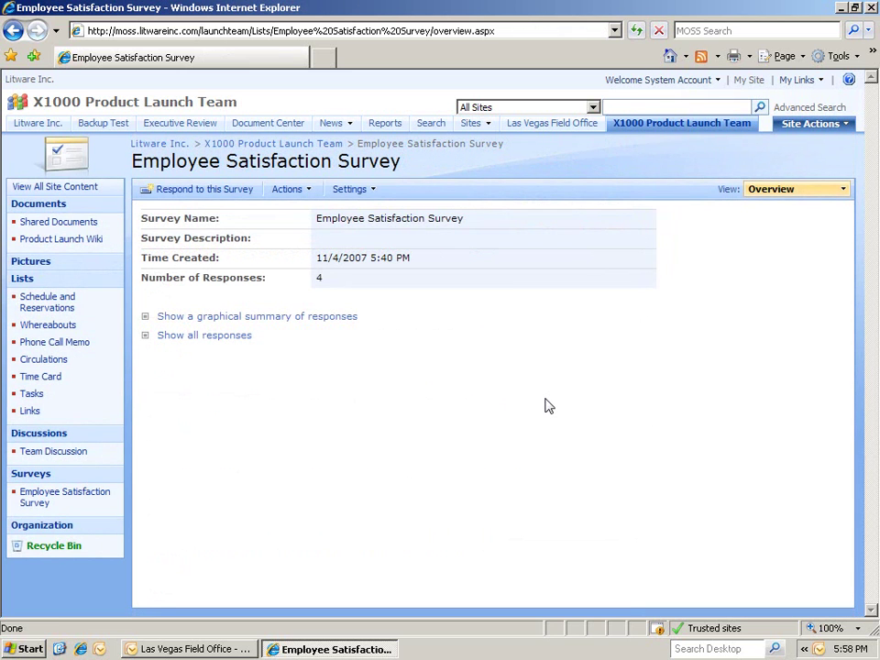
- Show the graphical summary of the 4 responses and scroll down to question 7
left_click(346, 321)
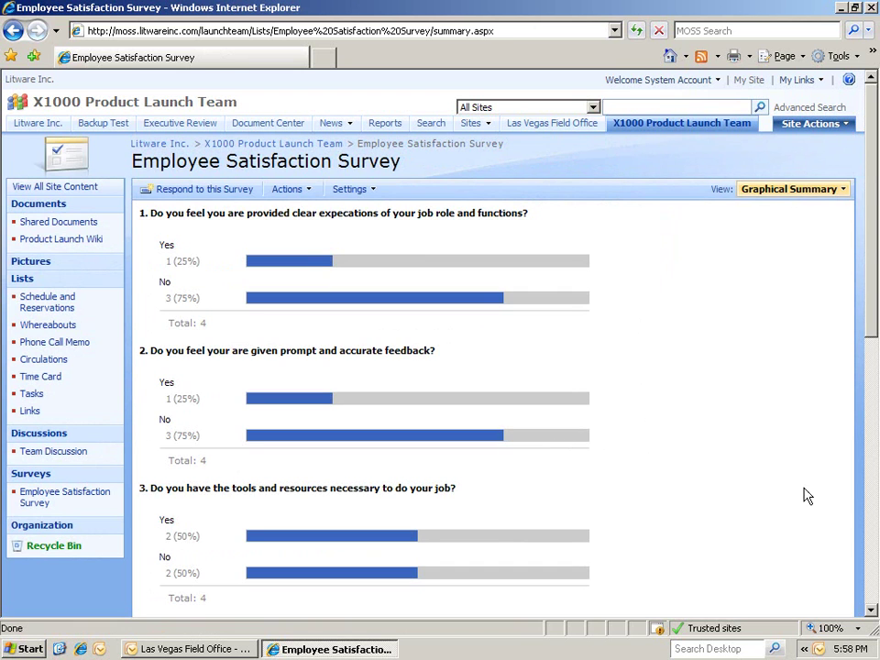
left_click(871, 536)
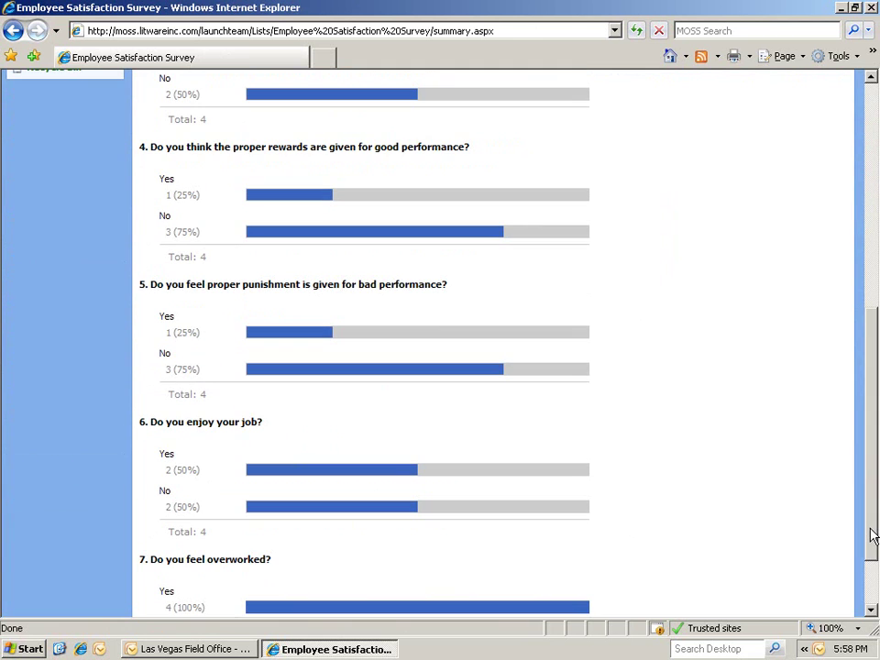
left_click_drag(871, 536, 869, 590)
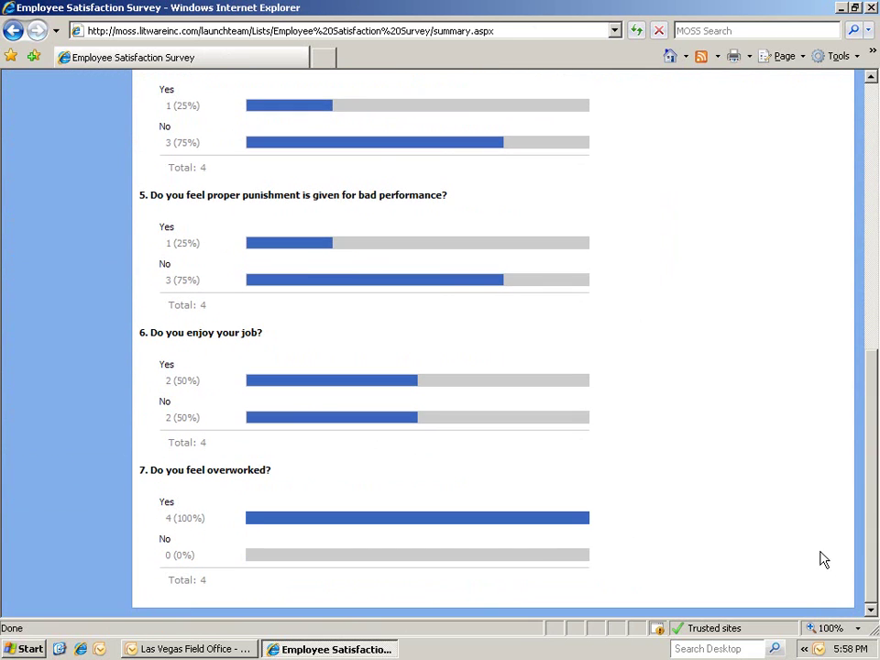